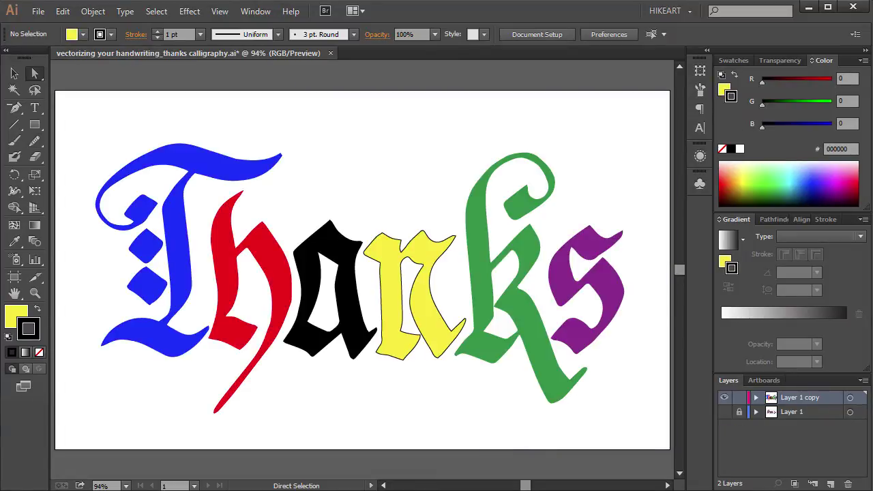
# Hide Layer 1 copy to reveal the purple scan, then move to the blank Untitled-1 document.
pyautogui.click(725, 397)
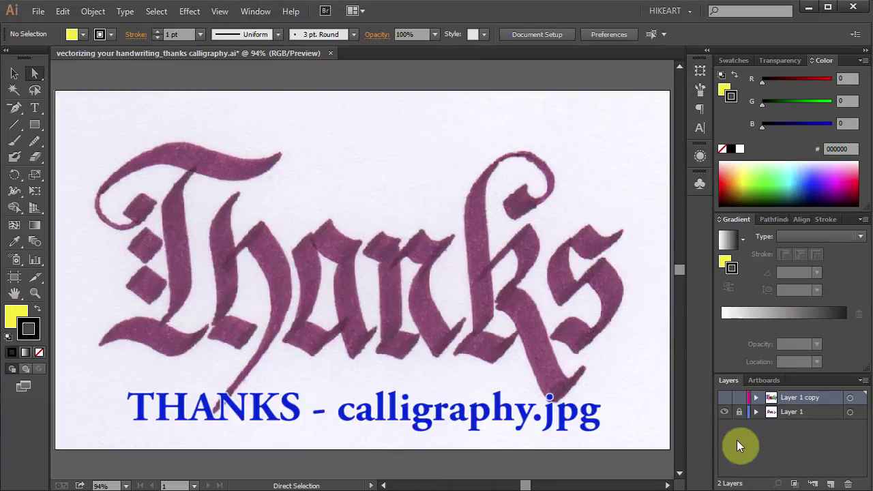
pyautogui.click(38, 12)
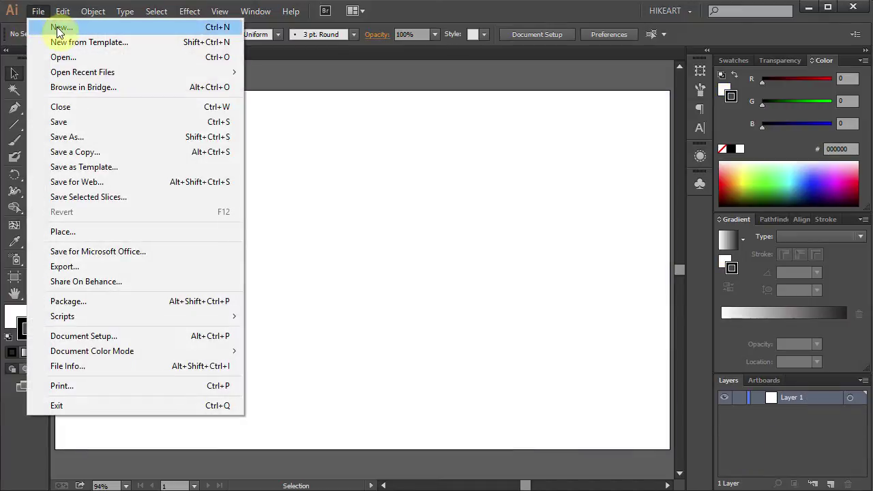
# Create a Web-profile document and place THANKS -calligraphy.jpg from the artboard's top-left corner.
pyautogui.click(59, 28)
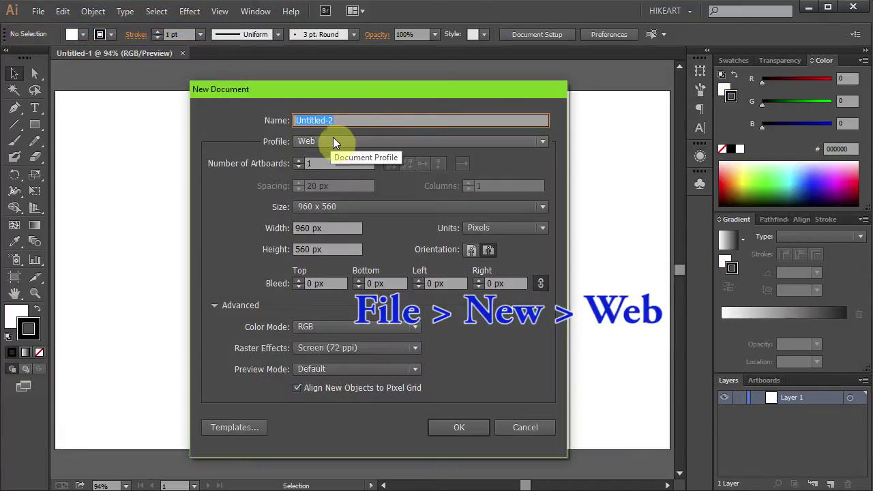
pyautogui.click(471, 431)
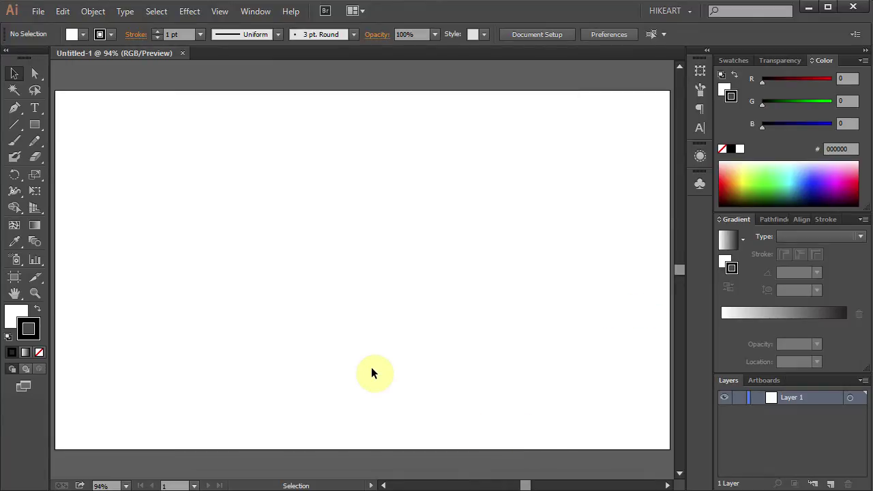
pyautogui.click(39, 12)
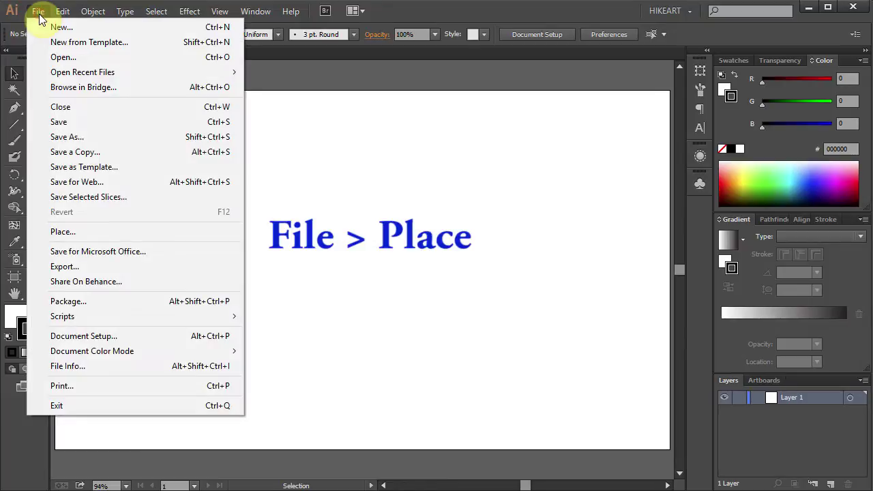
pyautogui.click(95, 232)
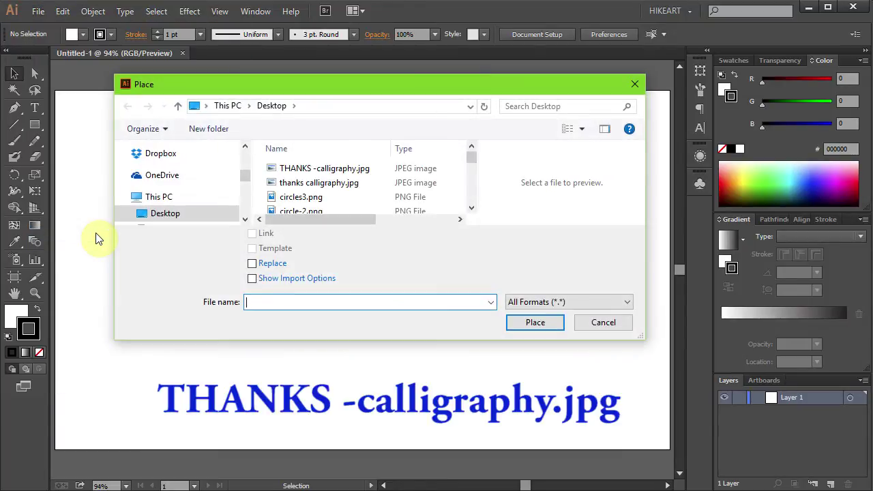
pyautogui.click(308, 173)
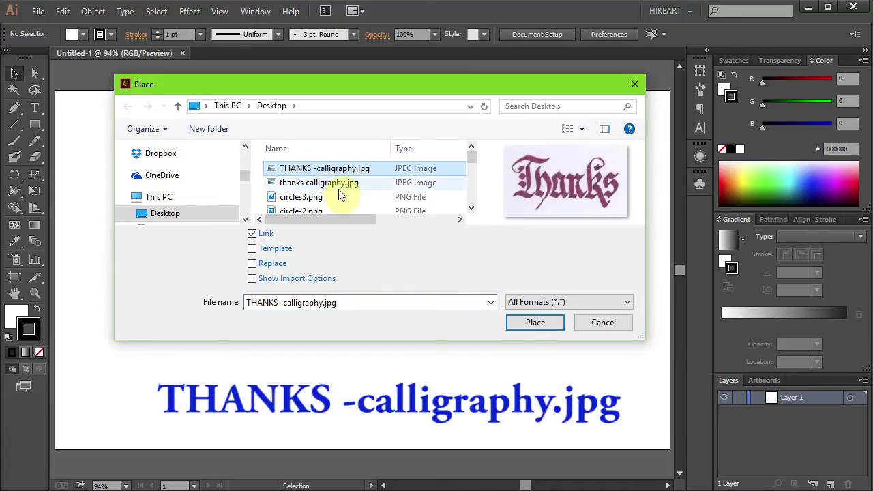
pyautogui.click(528, 322)
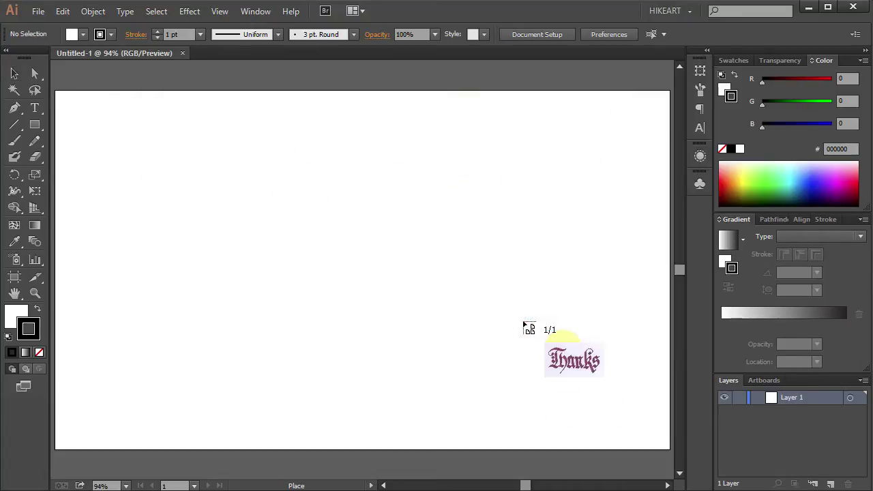
pyautogui.click(55, 91)
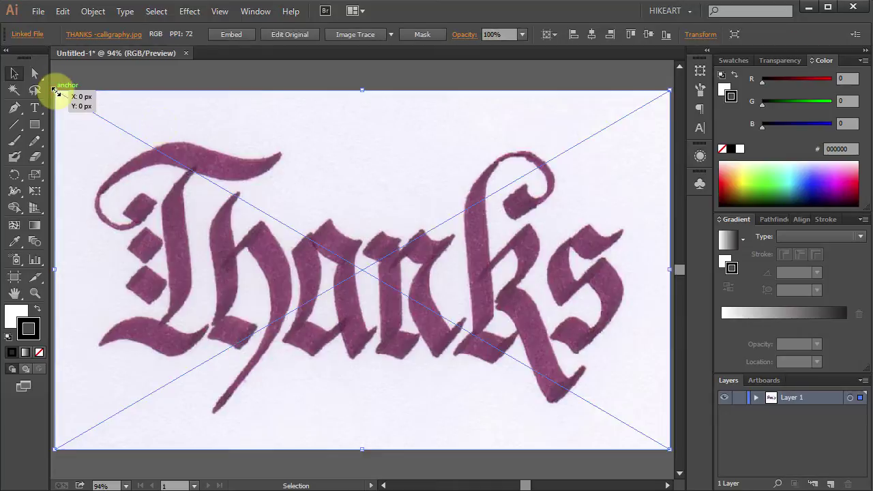
# Duplicate Layer 1, keep the original locked, and trace the copy with the Black and White Logo preset.
pyautogui.press('F2')
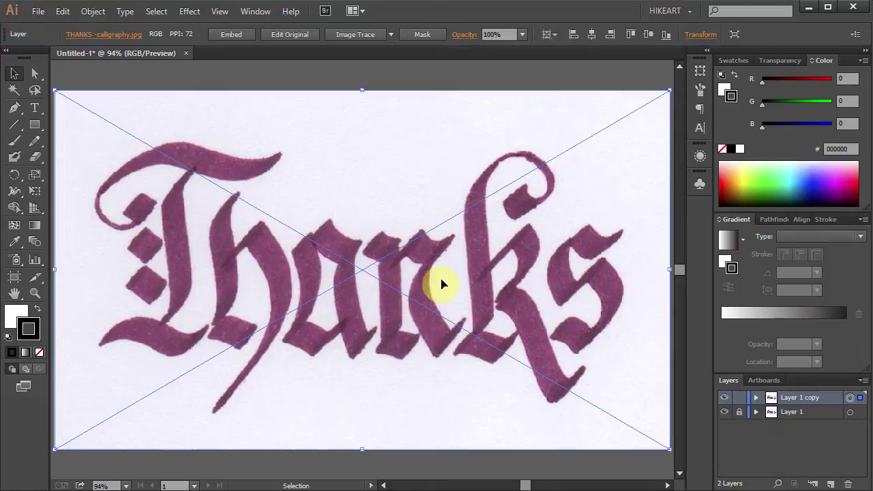
pyautogui.click(392, 34)
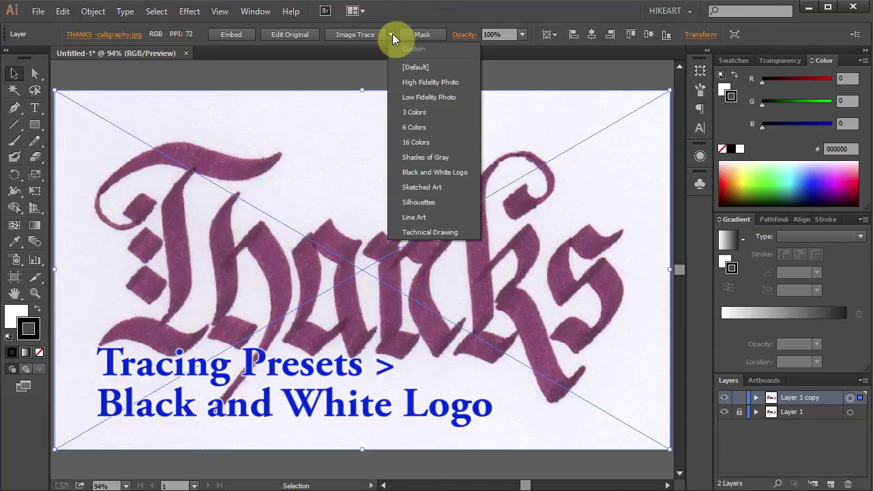
pyautogui.click(475, 175)
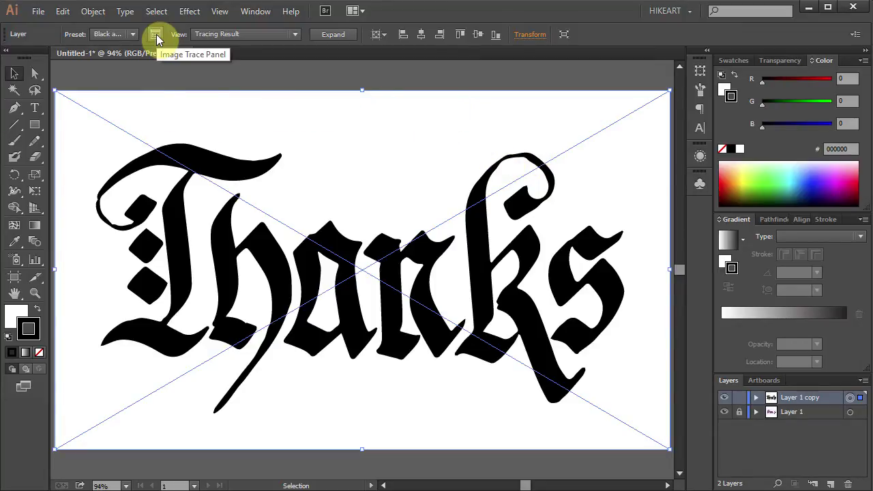
# Open the Image Trace panel and set the Threshold to 131.
pyautogui.click(256, 13)
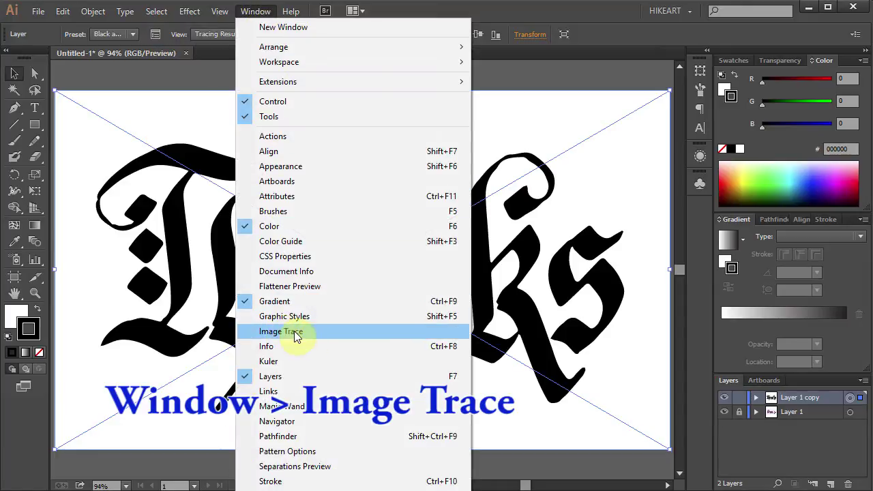
pyautogui.click(315, 330)
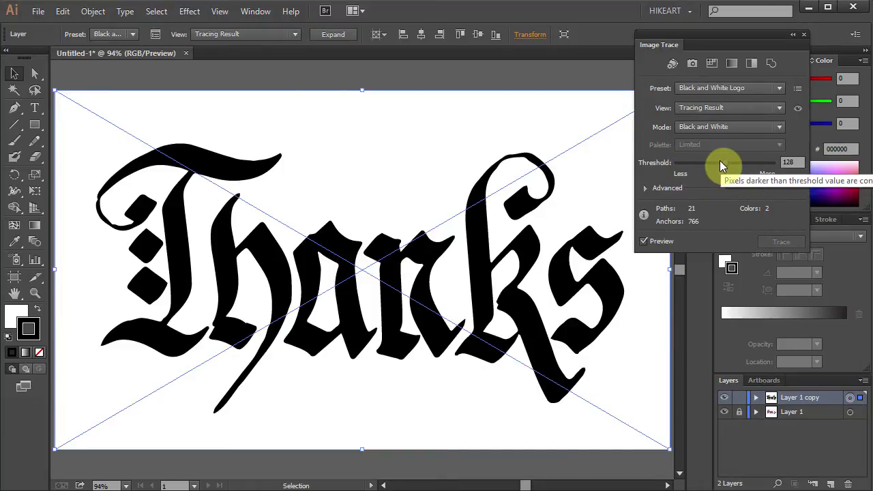
pyautogui.moveTo(721, 164); pyautogui.dragTo(735, 161)
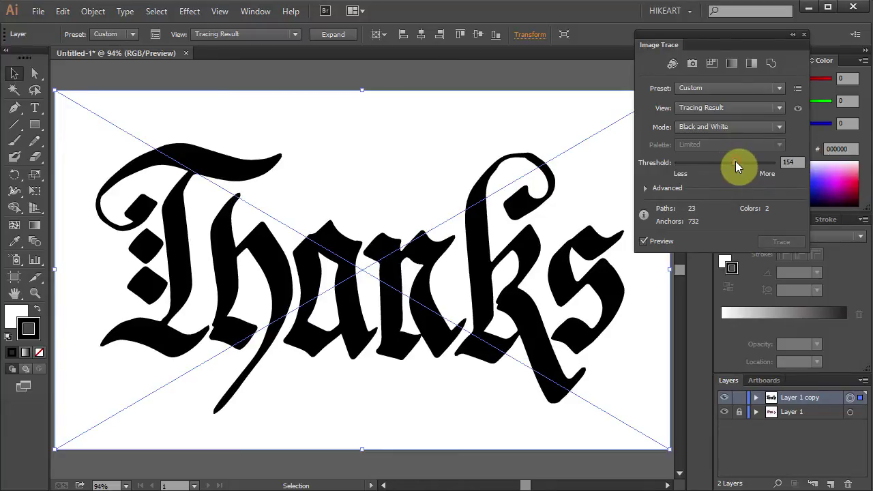
pyautogui.moveTo(736, 161)
pyautogui.mouseDown()
pyautogui.moveTo(761, 162)
pyautogui.moveTo(728, 164)
pyautogui.mouseUp()
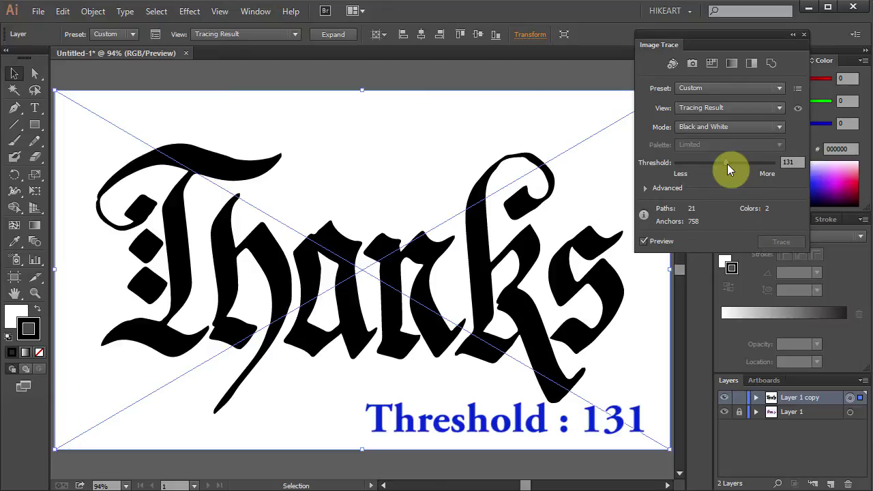
# In Advanced trace options, set Paths to 60% and Corners to 92%, then close the panel.
pyautogui.click(646, 189)
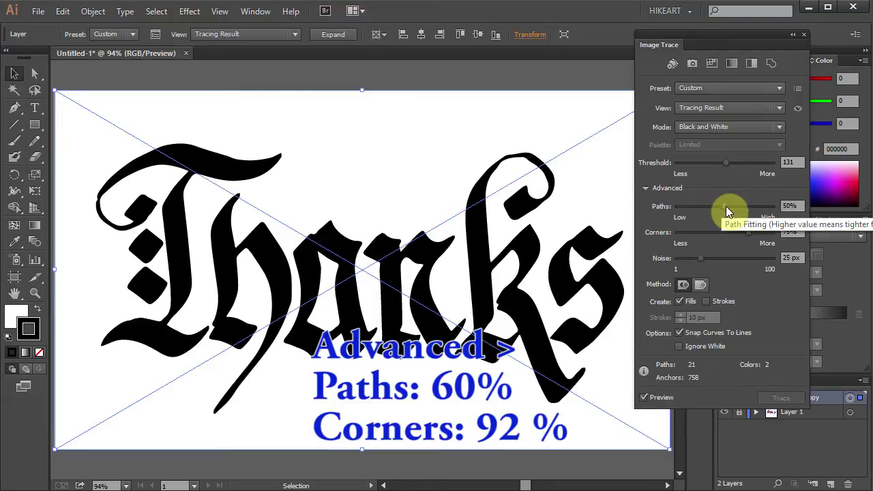
pyautogui.moveTo(726, 206)
pyautogui.mouseDown()
pyautogui.moveTo(749, 206)
pyautogui.moveTo(735, 206)
pyautogui.mouseUp()
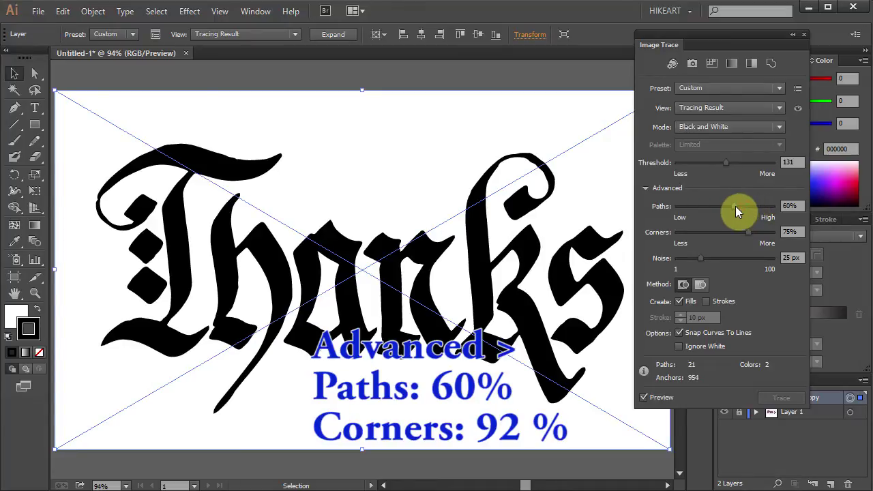
pyautogui.click(711, 232)
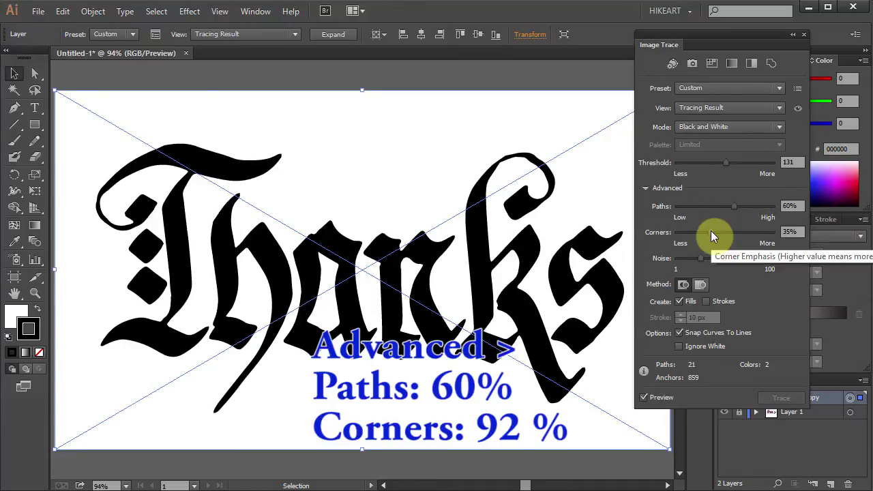
pyautogui.moveTo(711, 232); pyautogui.dragTo(758, 231)
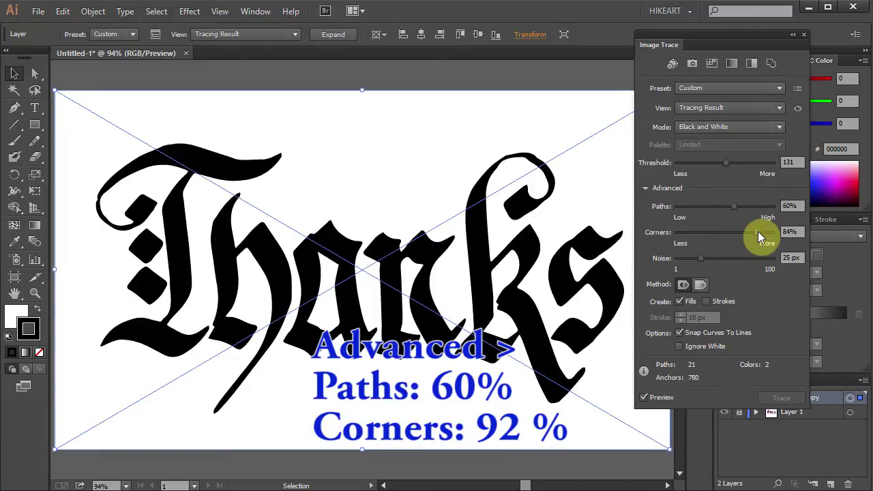
pyautogui.moveTo(757, 232); pyautogui.dragTo(777, 237)
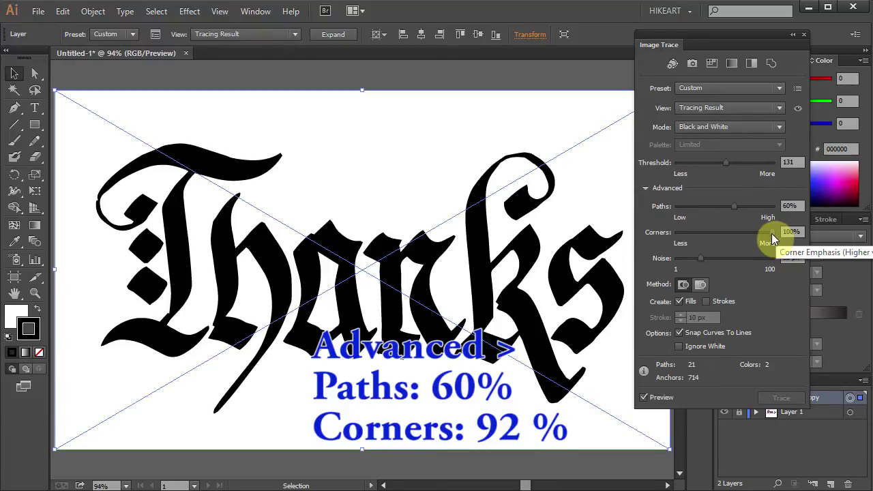
pyautogui.moveTo(769, 238); pyautogui.dragTo(757, 238)
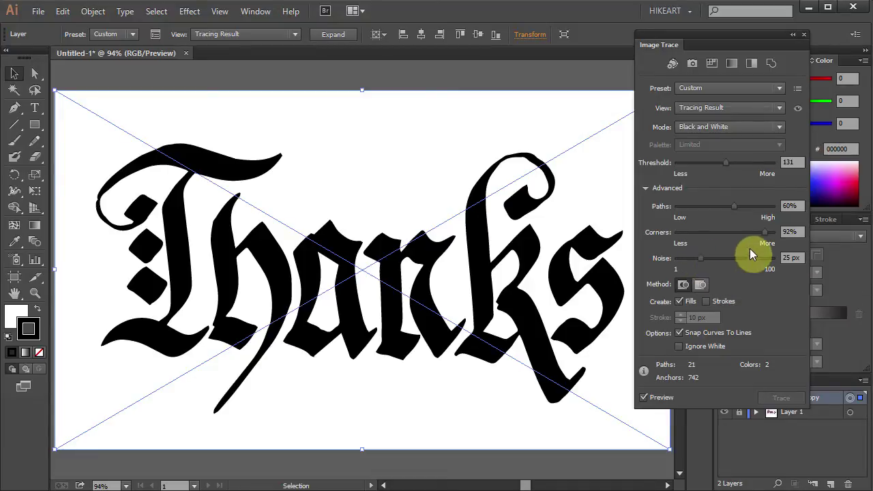
pyautogui.click(803, 33)
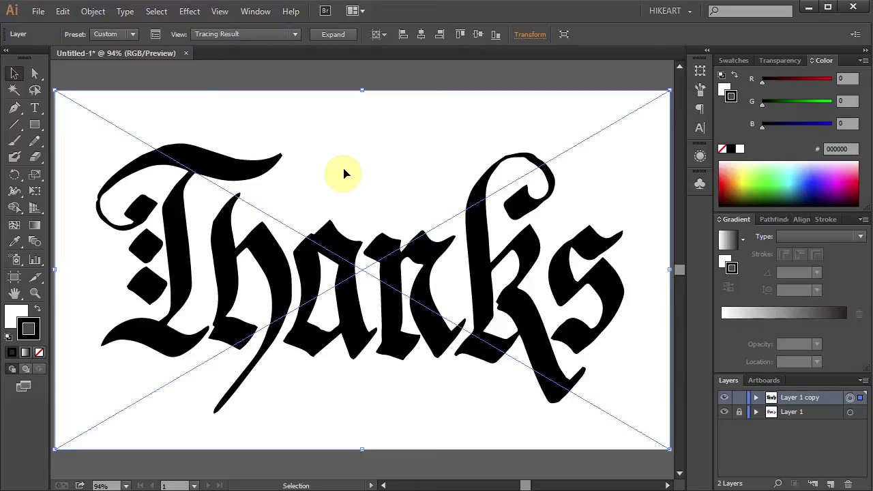
# Expand the trace into editable vector paths.
pyautogui.click(336, 36)
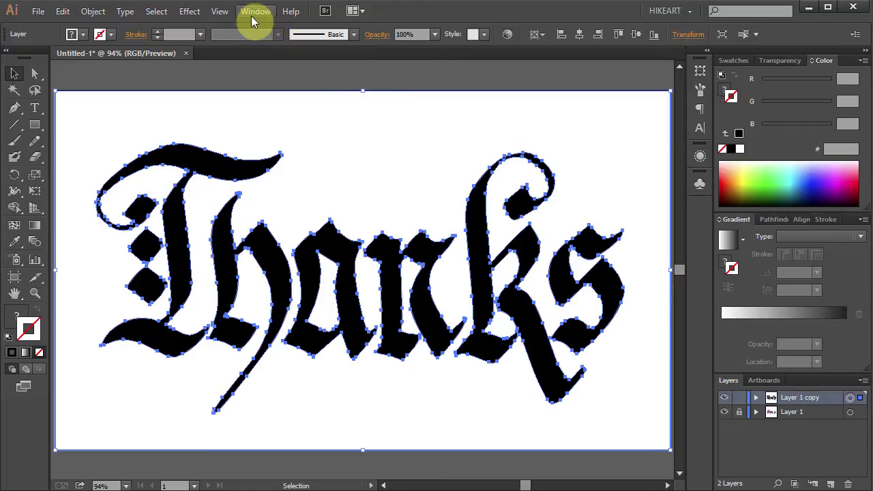
# Show the transparency grid and delete the traced white background shape.
pyautogui.click(220, 13)
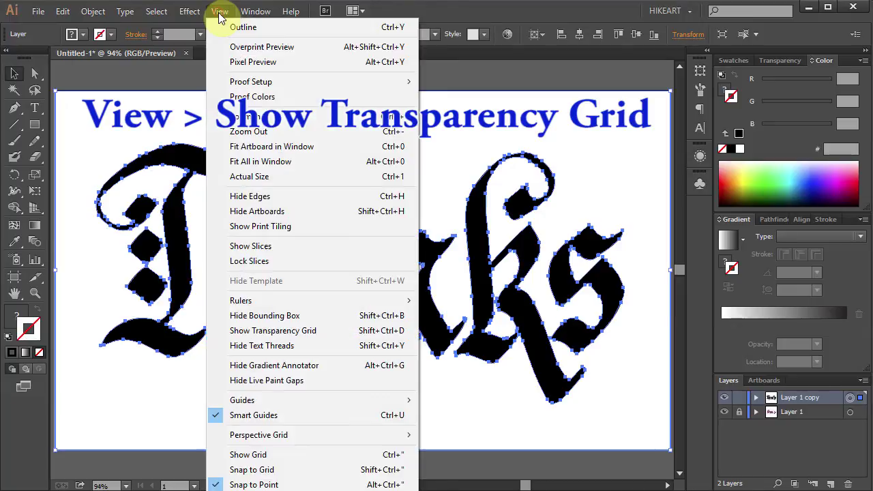
pyautogui.click(339, 334)
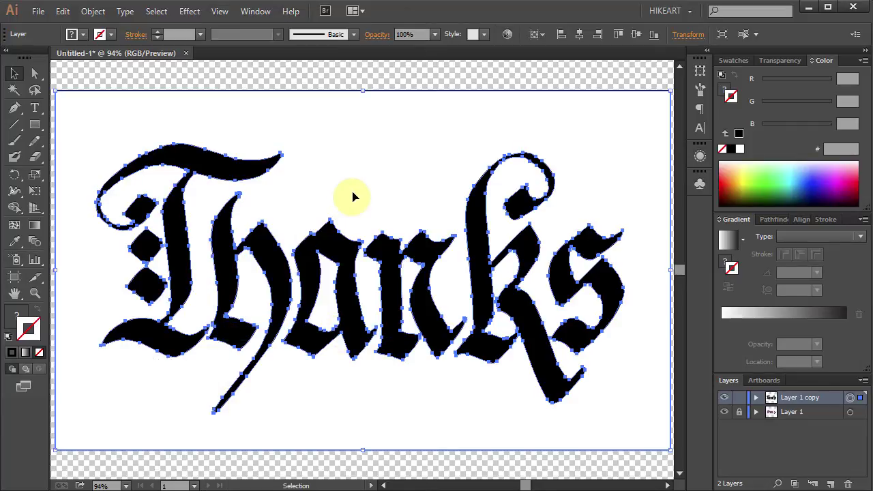
pyautogui.click(36, 74)
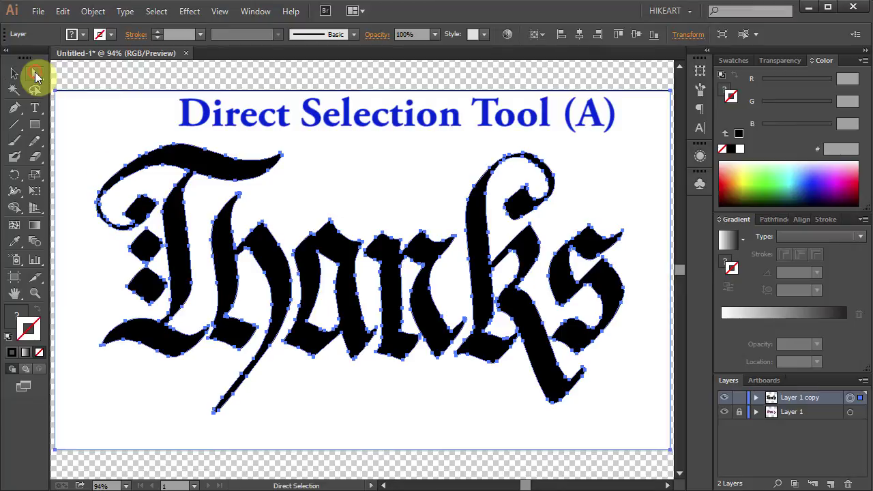
pyautogui.click(322, 80)
pyautogui.hotkey('ctrl', 'a')
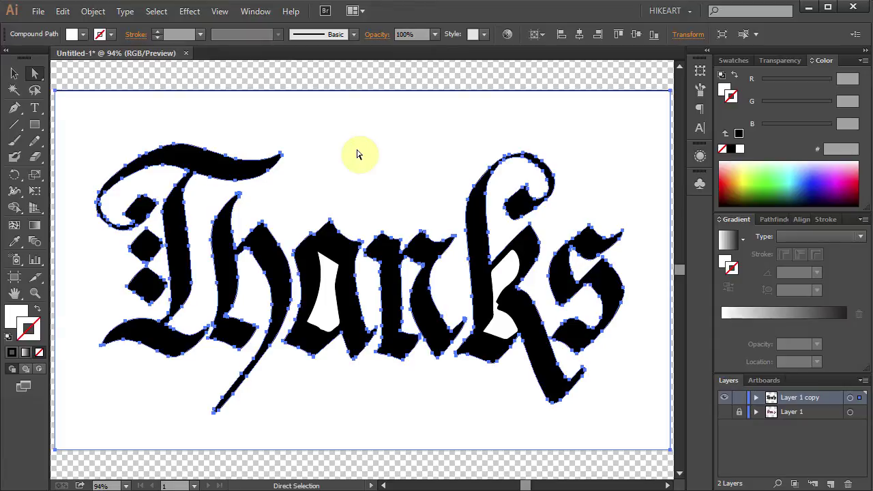
pyautogui.press('Delete')
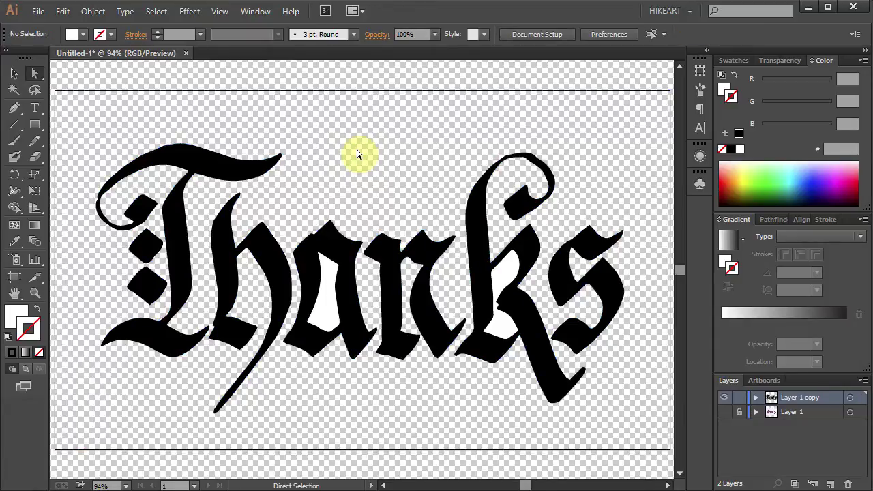
# Delete the white counter shapes inside the a and the k.
pyautogui.click(331, 295)
pyautogui.press('Delete')
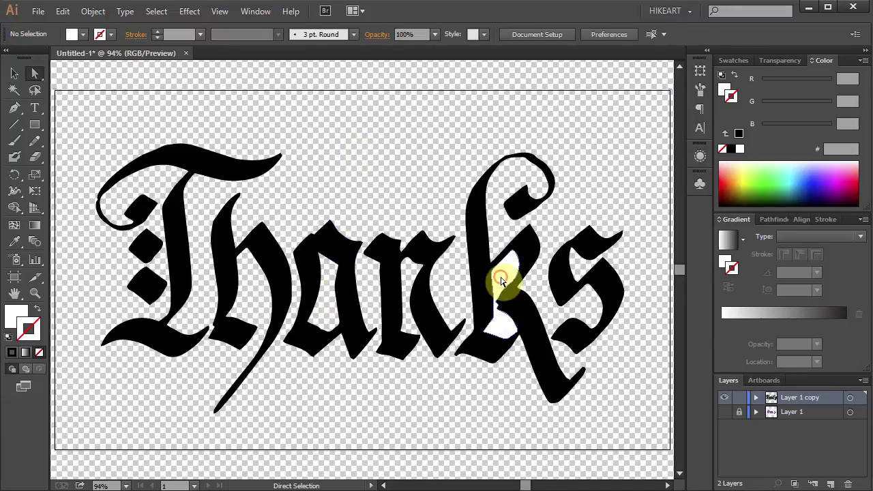
pyautogui.click(502, 280)
pyautogui.press('Delete')
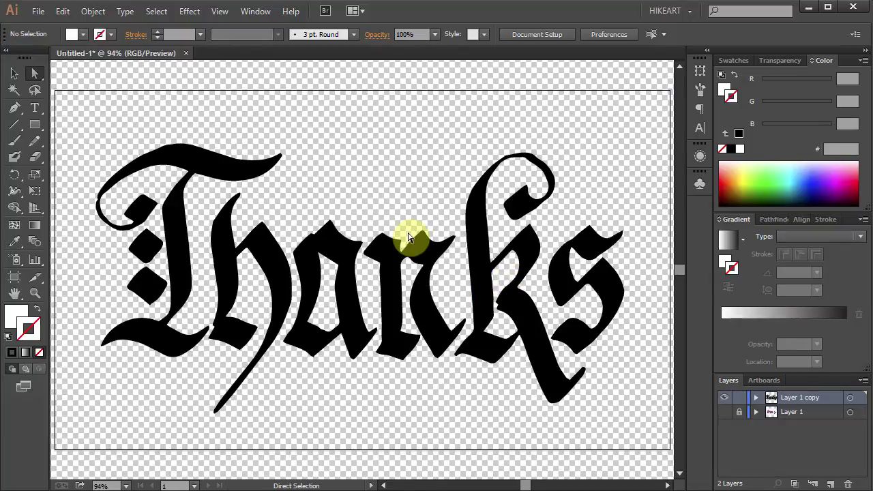
# Hide the transparency grid, zoom in on the k's curled top, and select its path.
pyautogui.hotkey('ctrl', 'shift', 'd')
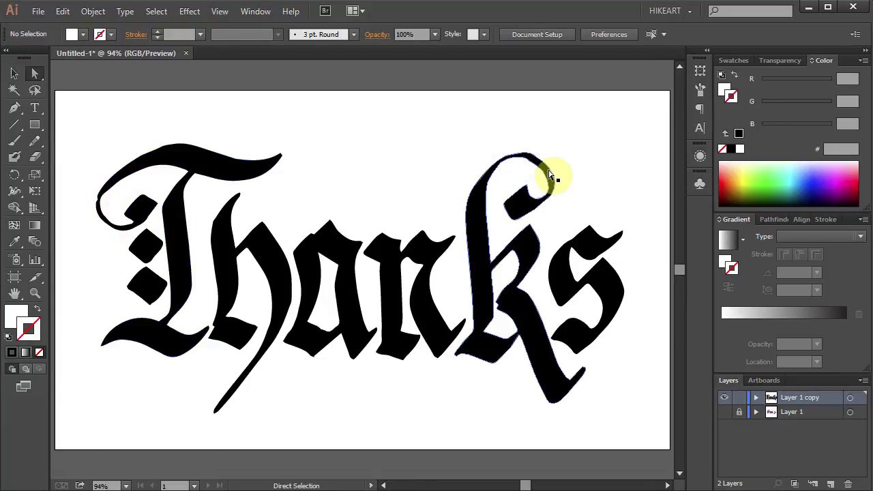
pyautogui.press('z')
pyautogui.moveTo(459, 141); pyautogui.dragTo(566, 222)
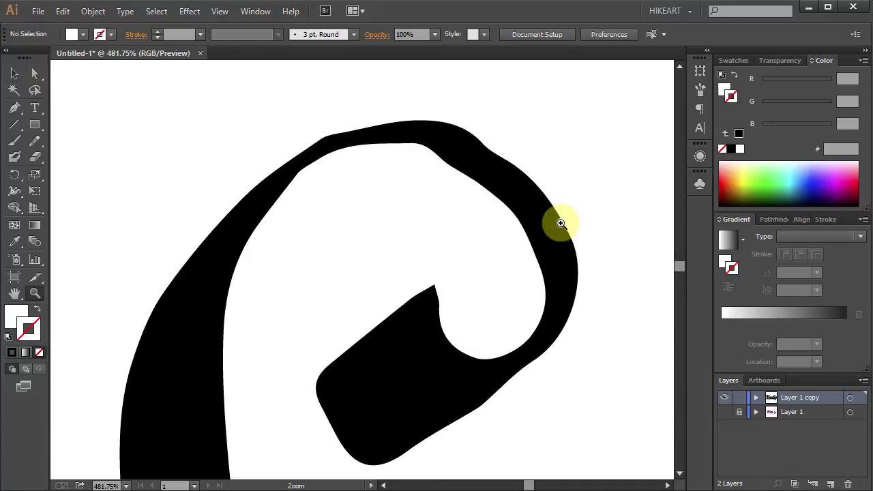
pyautogui.press('a')
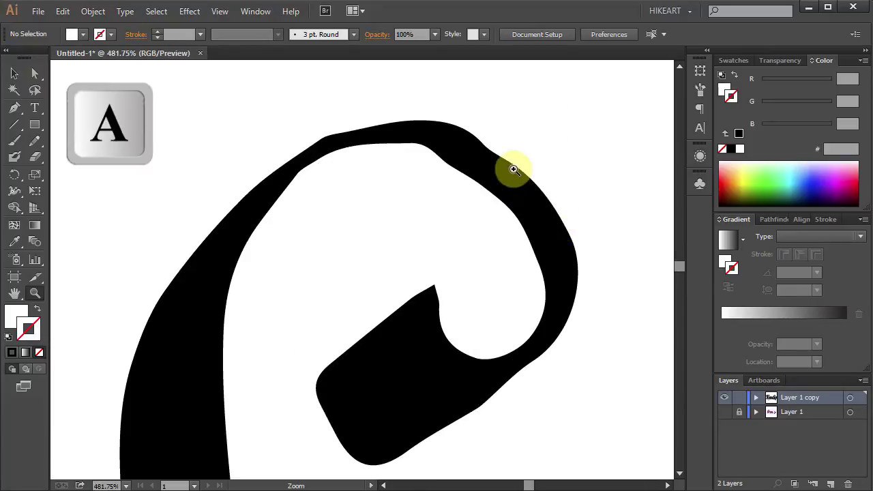
pyautogui.click(487, 148)
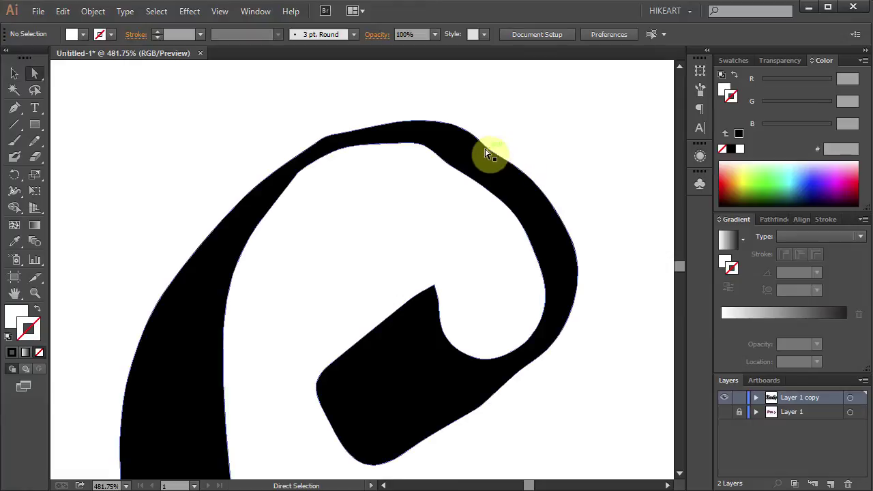
pyautogui.click(467, 148)
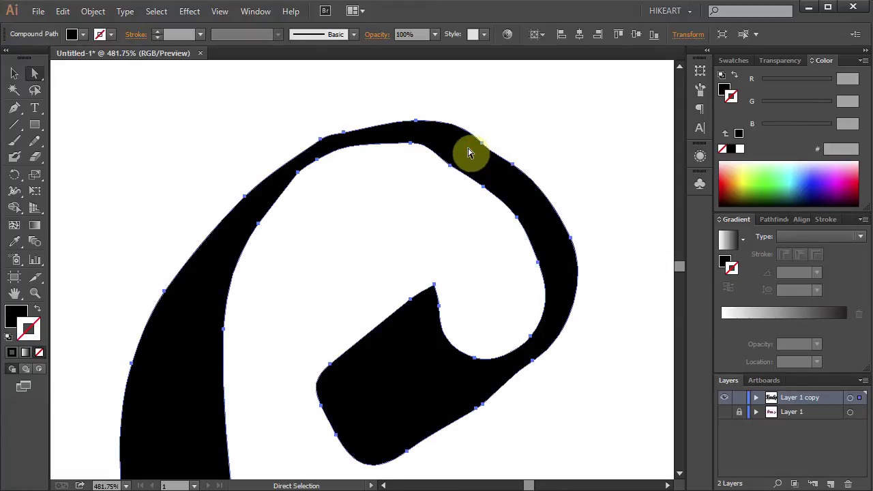
# Change Layer 1 copy's layer colour to custom pink (R255, G0, B128).
pyautogui.doubleClick(836, 394)
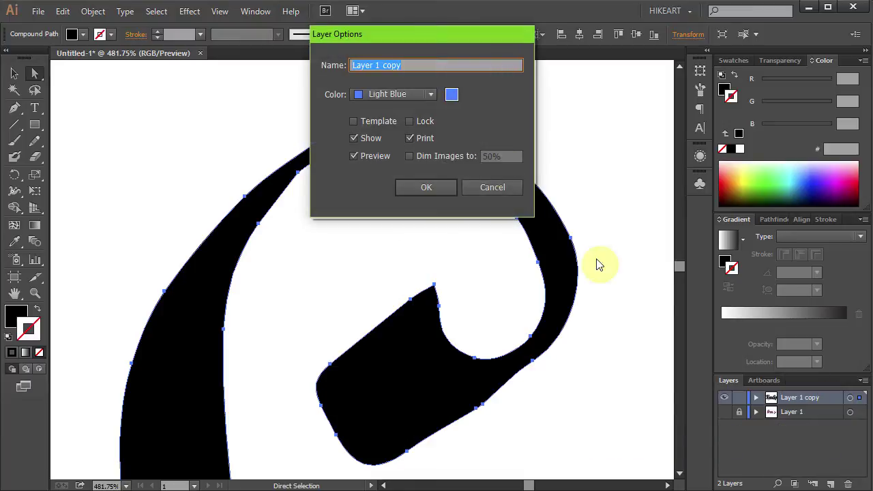
pyautogui.click(452, 96)
pyautogui.click(401, 232)
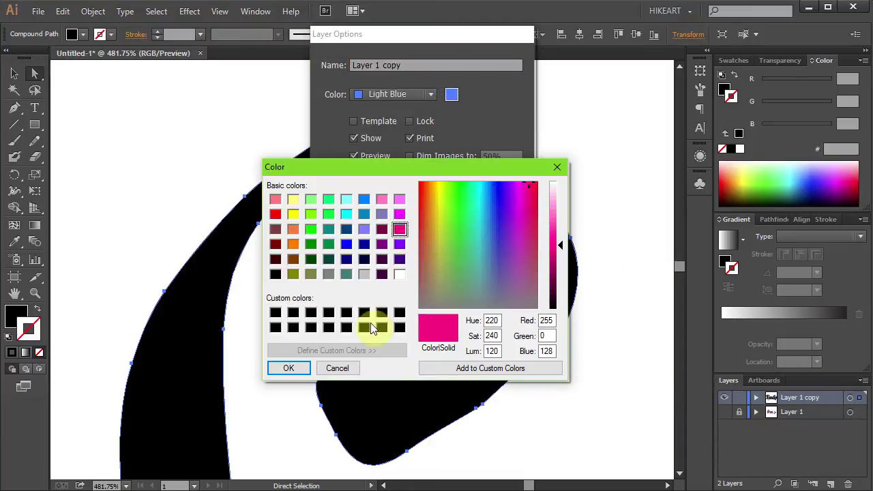
pyautogui.click(295, 368)
pyautogui.click(420, 194)
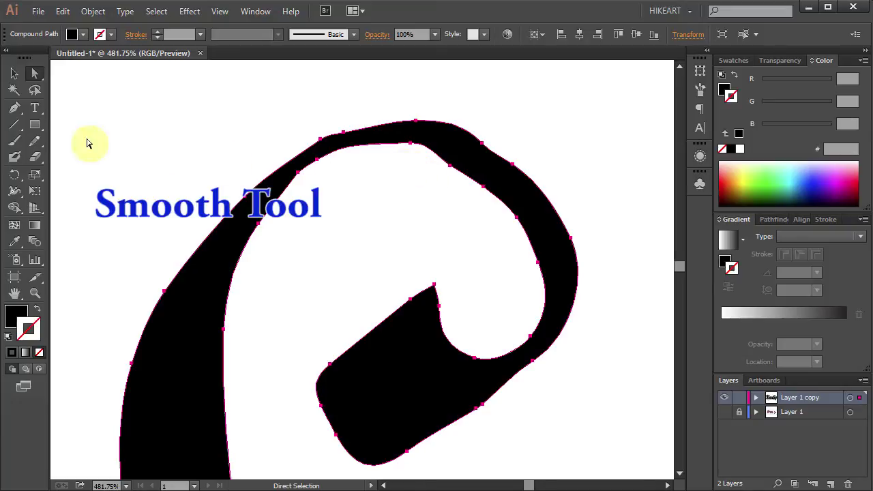
# Run the Smooth Tool along the top and lower-right edges of the k's curl.
pyautogui.click(37, 144)
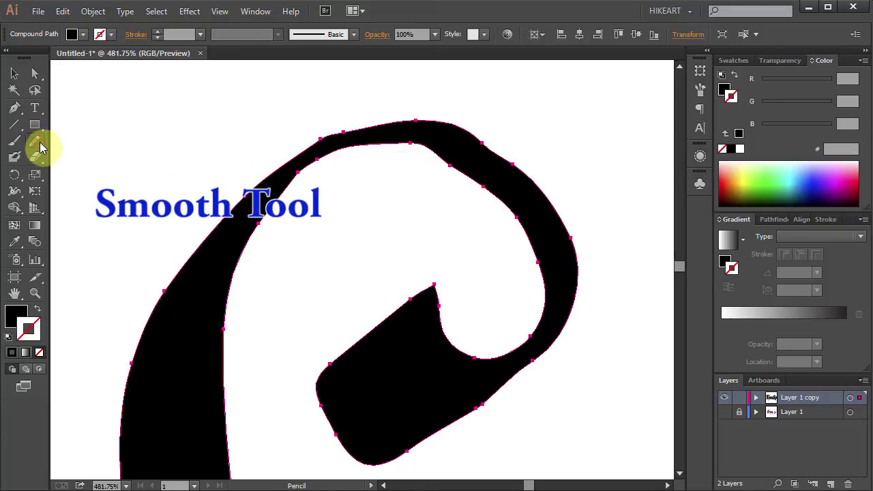
pyautogui.moveTo(39, 147)
pyautogui.mouseDown()
pyautogui.moveTo(120, 159)
pyautogui.moveTo(107, 158)
pyautogui.mouseUp()
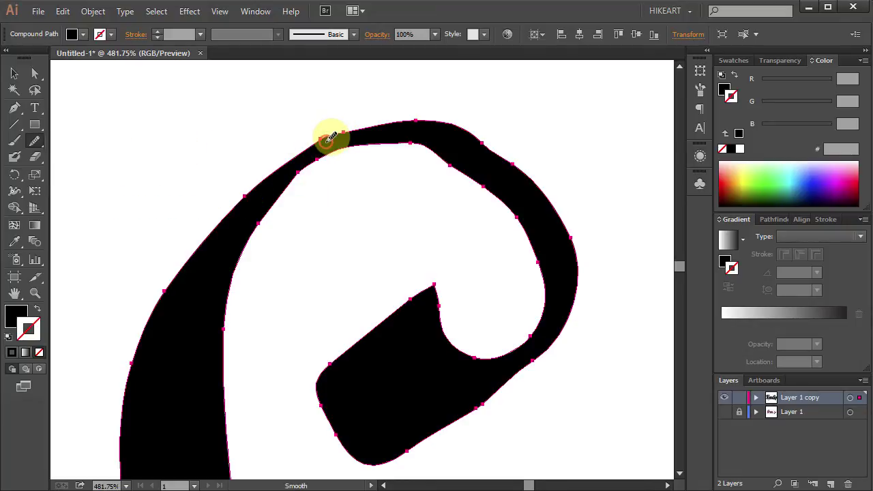
pyautogui.moveTo(356, 126)
pyautogui.mouseDown()
pyautogui.moveTo(462, 129)
pyautogui.moveTo(493, 142)
pyautogui.moveTo(528, 175)
pyautogui.mouseUp()
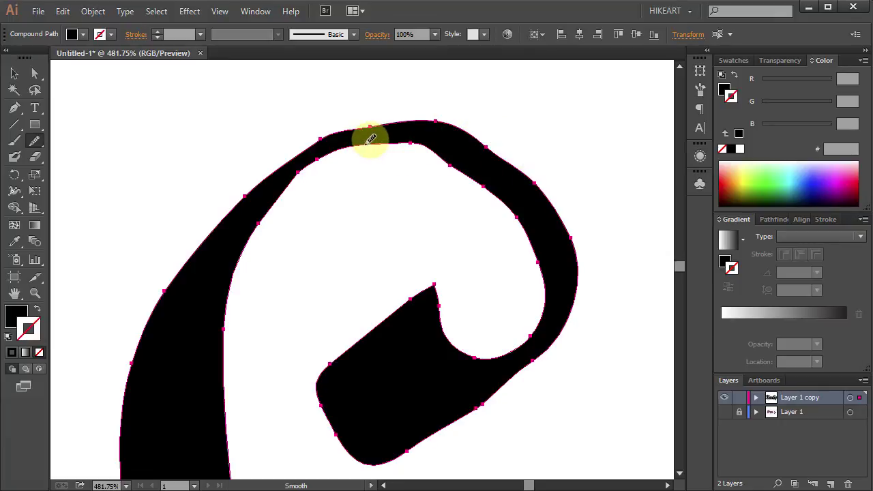
pyautogui.moveTo(369, 129)
pyautogui.mouseDown()
pyautogui.moveTo(341, 129)
pyautogui.moveTo(429, 114)
pyautogui.moveTo(328, 133)
pyautogui.moveTo(393, 116)
pyautogui.moveTo(423, 123)
pyautogui.mouseUp()
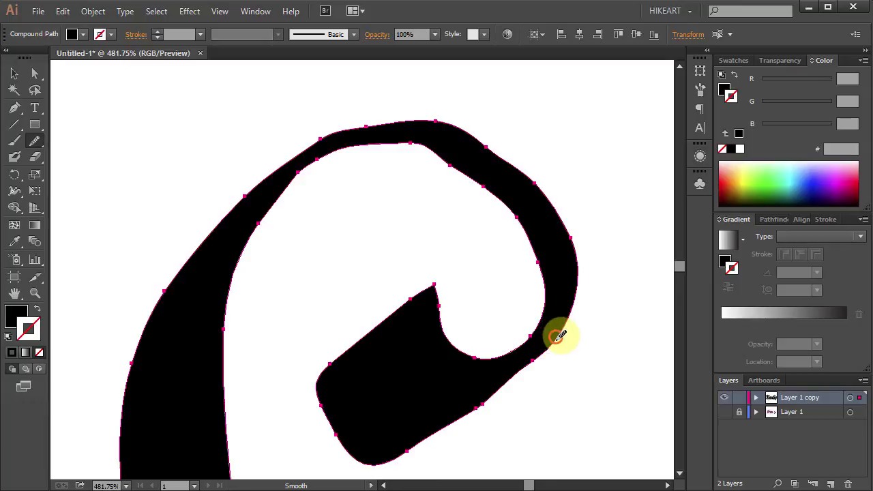
pyautogui.moveTo(558, 336)
pyautogui.mouseDown()
pyautogui.moveTo(464, 399)
pyautogui.moveTo(535, 368)
pyautogui.mouseUp()
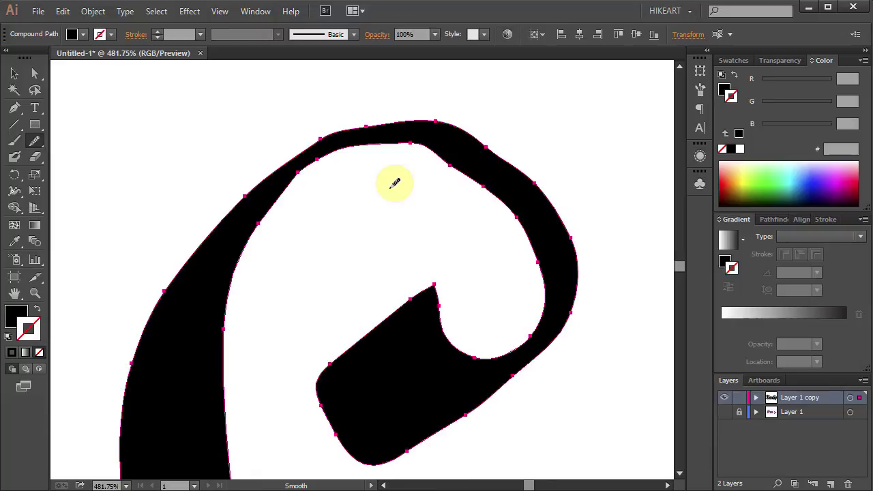
pyautogui.moveTo(19, 111); pyautogui.dragTo(118, 143)
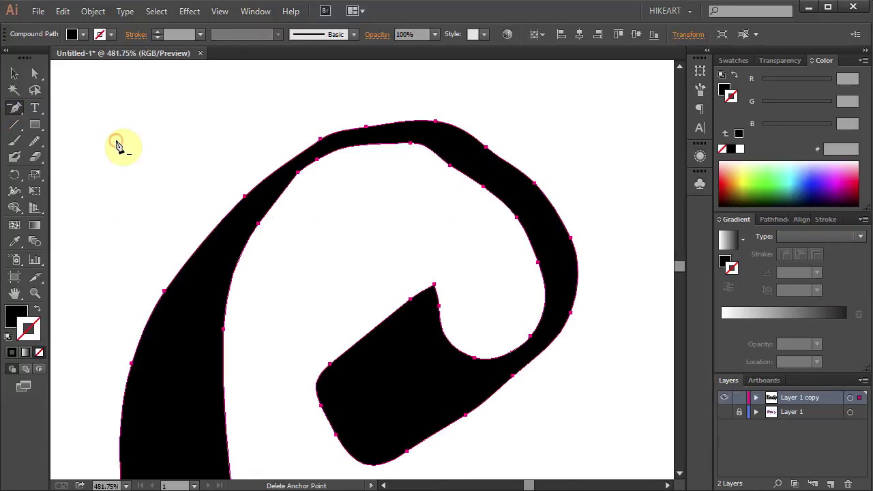
# Delete two surplus anchors on the top edge of the k's curl.
pyautogui.click(318, 164)
pyautogui.click(320, 141)
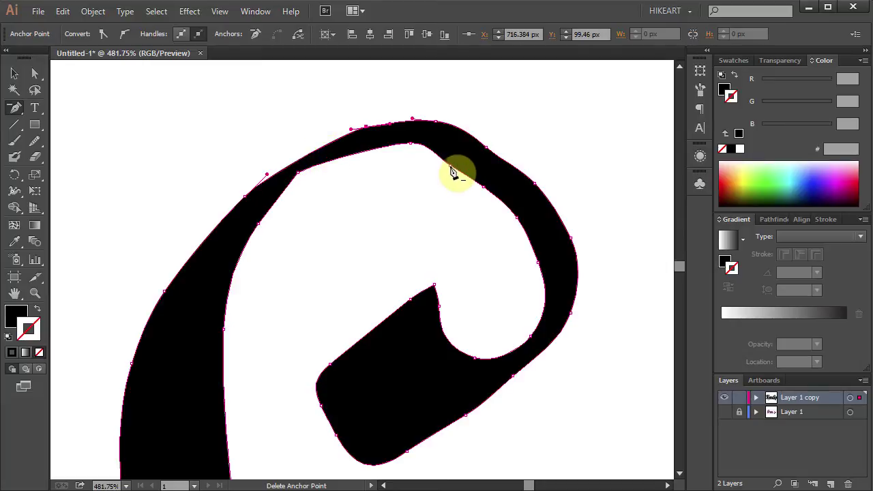
pyautogui.press('a')
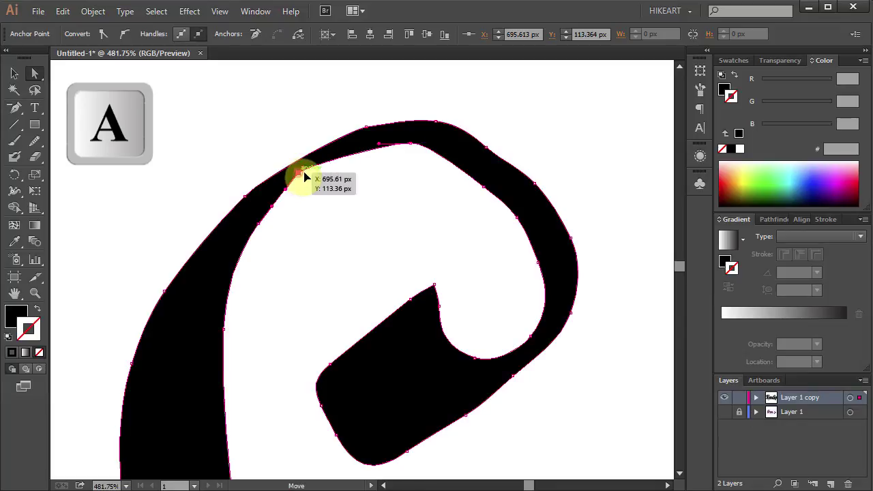
# Reshape the loop's top curve by moving its outer and inner anchors and pulling their handles.
pyautogui.moveTo(304, 177); pyautogui.dragTo(317, 168)
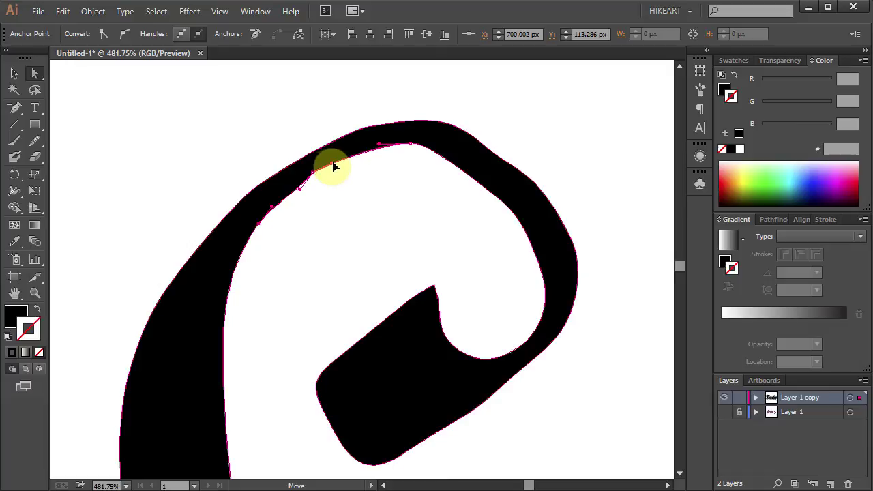
pyautogui.click(342, 162)
pyautogui.moveTo(314, 178); pyautogui.dragTo(307, 194)
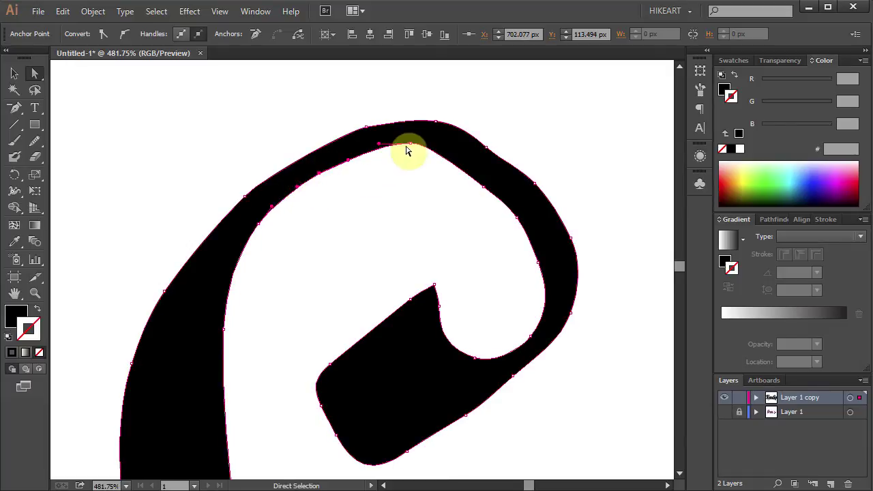
pyautogui.moveTo(409, 146); pyautogui.dragTo(443, 145)
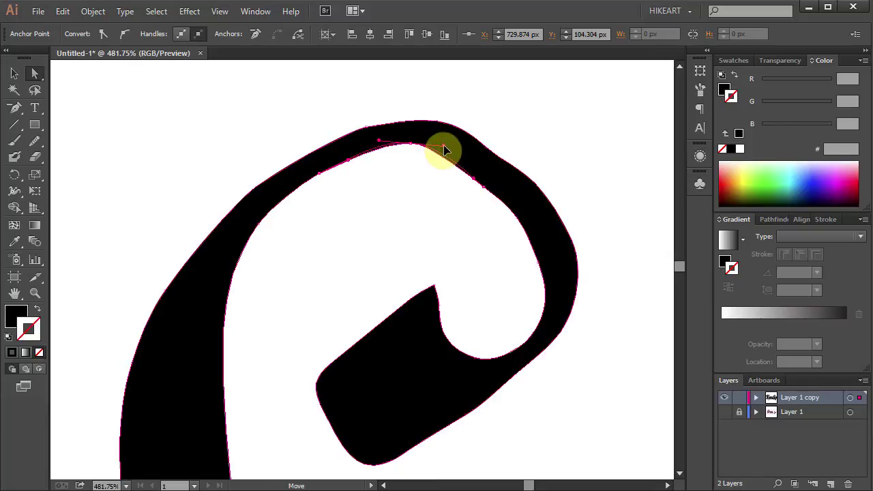
pyautogui.moveTo(378, 142)
pyautogui.mouseDown()
pyautogui.moveTo(367, 128)
pyautogui.moveTo(337, 141)
pyautogui.moveTo(377, 131)
pyautogui.mouseUp()
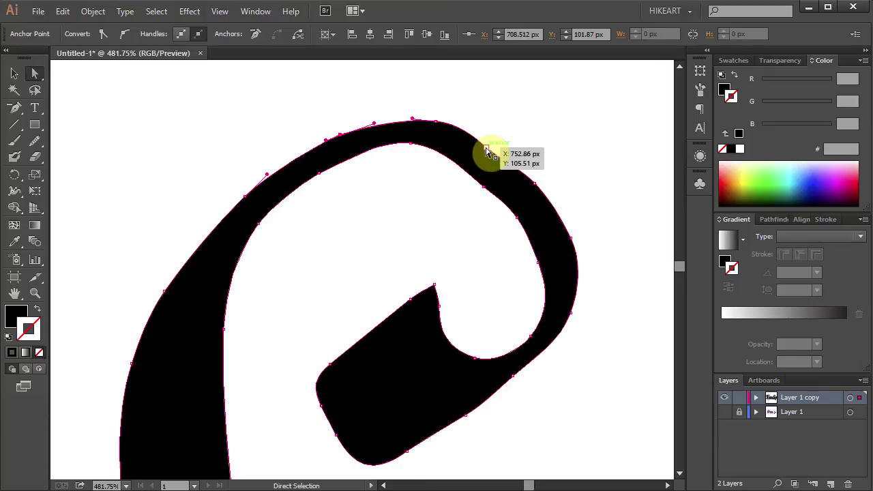
pyautogui.click(482, 176)
pyautogui.moveTo(481, 175); pyautogui.dragTo(487, 185)
pyautogui.click(409, 146)
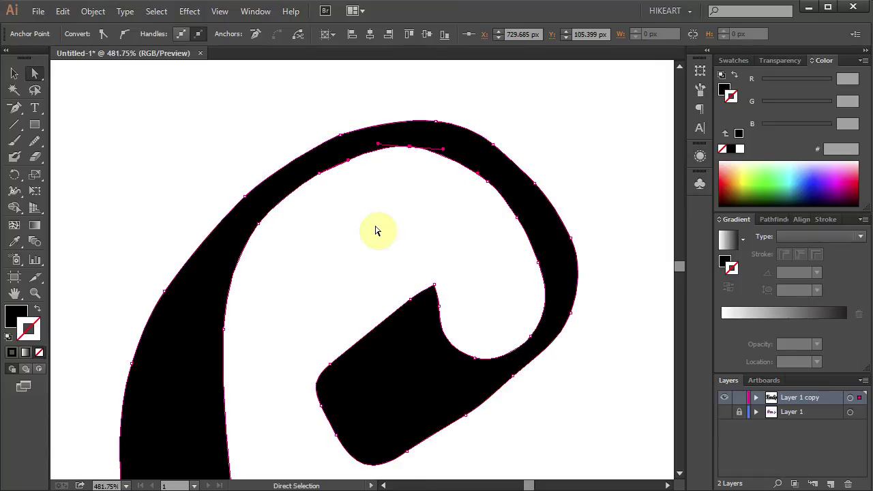
# Remove three surplus anchors along the loop's lower edge and reshape its lower-right curve.
pyautogui.press('p')
pyautogui.click(410, 298)
pyautogui.click(513, 376)
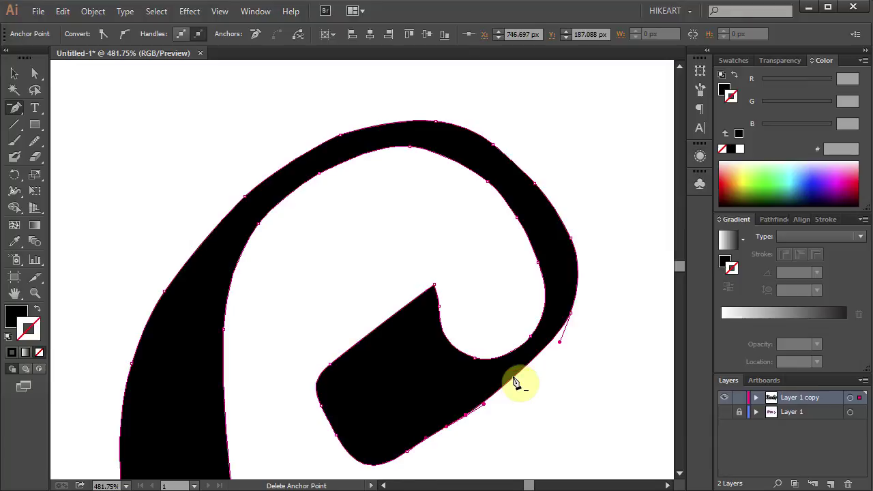
pyautogui.click(466, 415)
pyautogui.moveTo(560, 343); pyautogui.dragTo(555, 375)
# Zoom into the k's inner junction and smooth its notch by pulling, then deleting, the notch anchor.
pyautogui.hotkey('ctrl', '0')
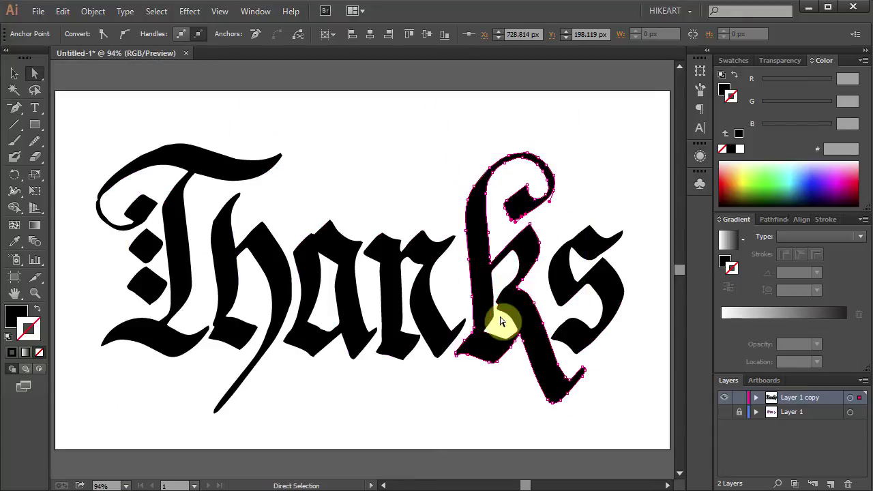
pyautogui.press('z')
pyautogui.moveTo(498, 296); pyautogui.dragTo(541, 318)
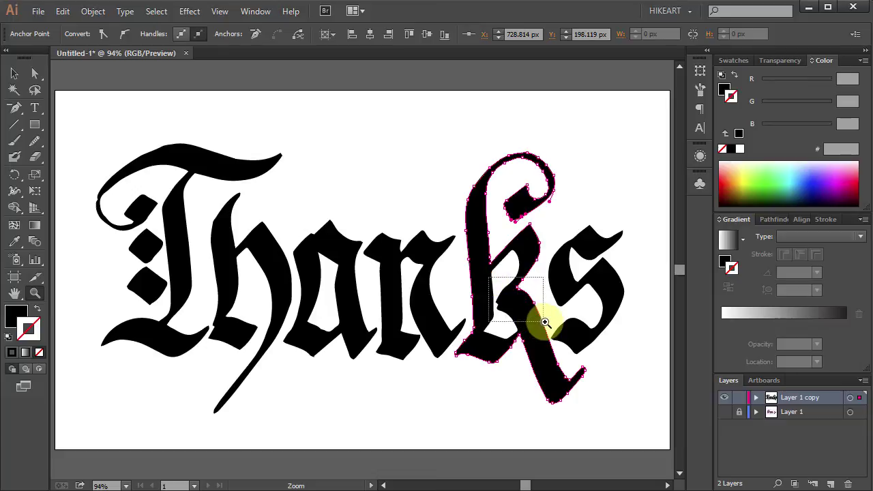
pyautogui.press('a')
pyautogui.click(207, 318)
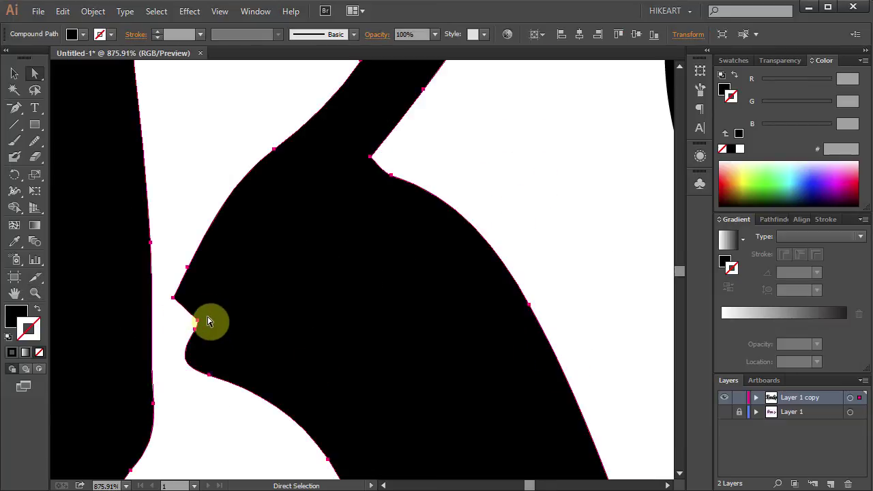
pyautogui.moveTo(201, 332); pyautogui.dragTo(157, 341)
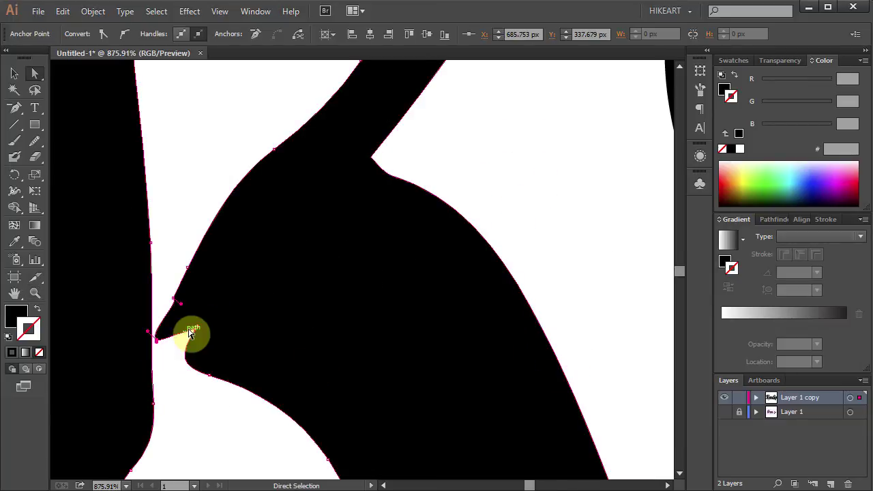
pyautogui.press('-')
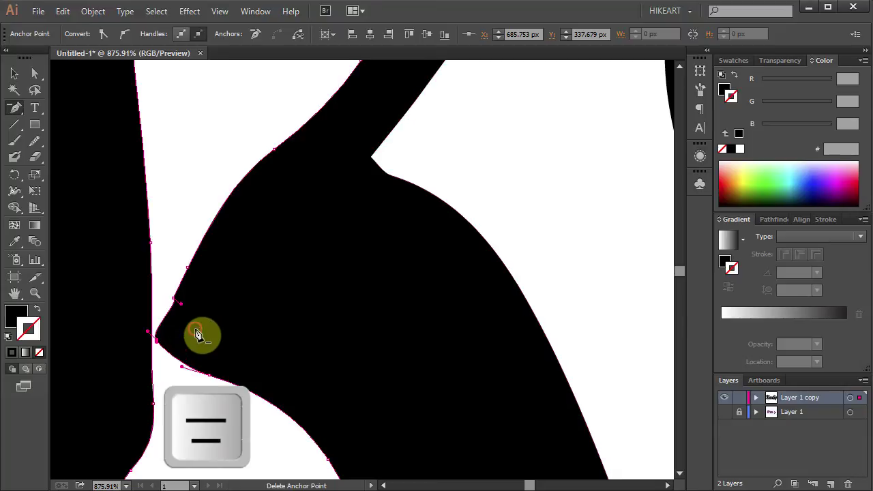
pyautogui.click(175, 302)
# Select anchors along a letter's inner curve to adjust them.
pyautogui.scroll(3, 234, 370)
pyautogui.press('a')
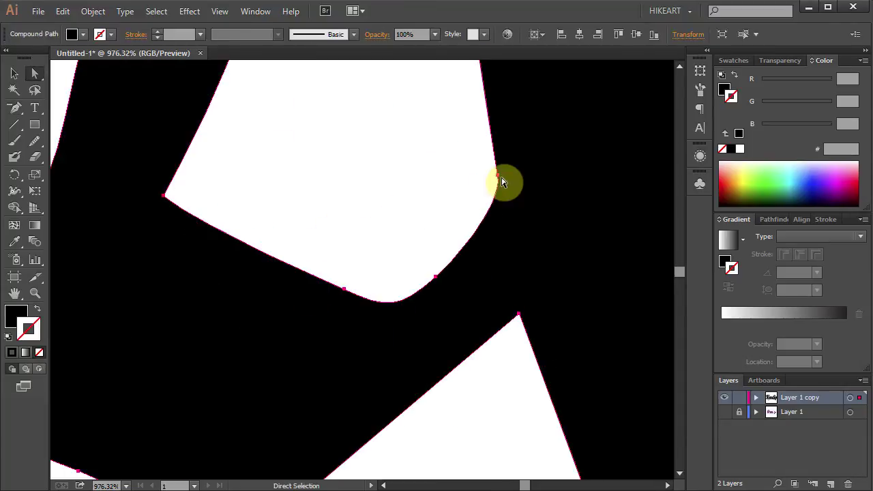
pyautogui.scroll(-2, 501, 182)
pyautogui.click(269, 249)
pyautogui.scroll(-2, 503, 168)
pyautogui.click(336, 325)
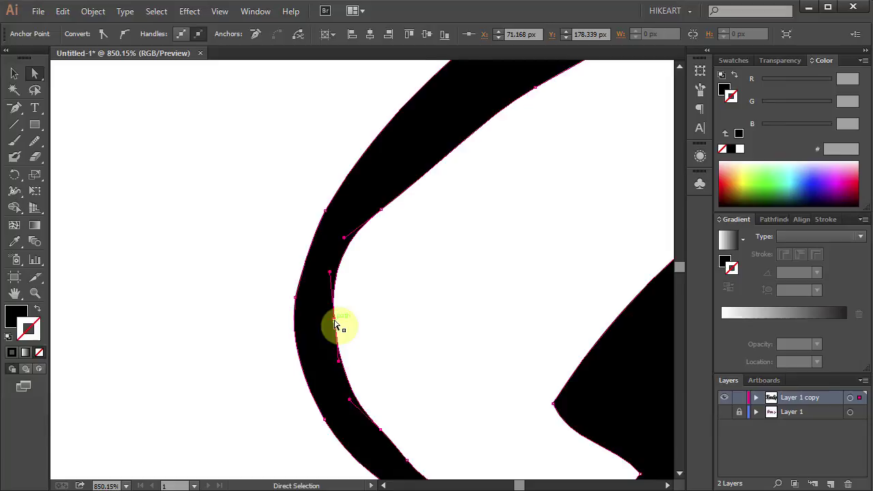
pyautogui.scroll(-2, 336, 325)
pyautogui.scroll(-2, 444, 193)
# Nudge a point on the letter's tail and fit the whole artboard in view.
pyautogui.hotkey('ctrl', '0')
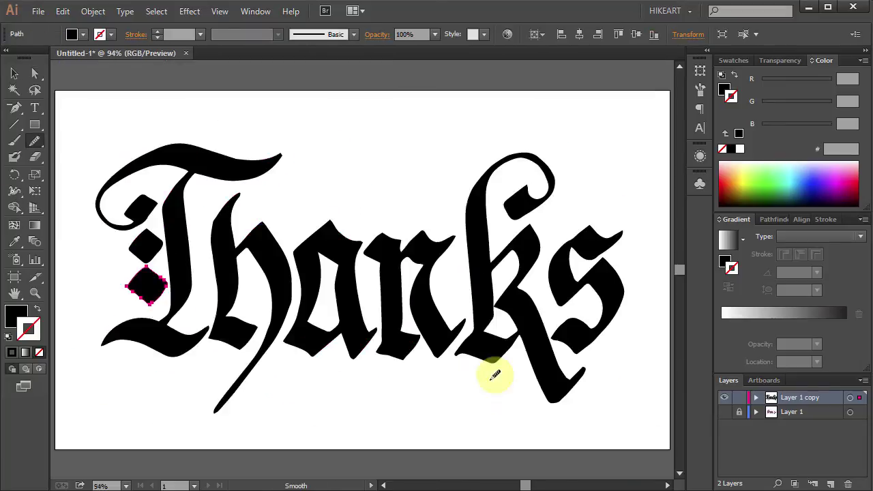
pyautogui.scroll(3, 494, 375)
pyautogui.press('a')
pyautogui.hotkey('ctrl', '0')
pyautogui.scroll(3, 569, 400)
pyautogui.scroll(-1, 437, 305)
pyautogui.moveTo(452, 249); pyautogui.dragTo(453, 249)
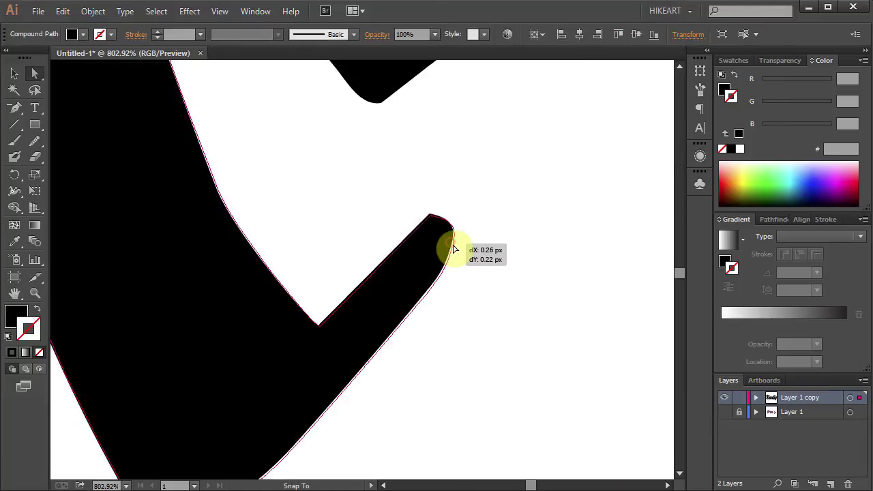
pyautogui.hotkey('ctrl', '0')
pyautogui.scroll(3, 302, 218)
pyautogui.scroll(-1, 326, 327)
# Fill the T and its adjoining diamonds with blue from the Swatches panel.
pyautogui.hotkey('ctrl', '0')
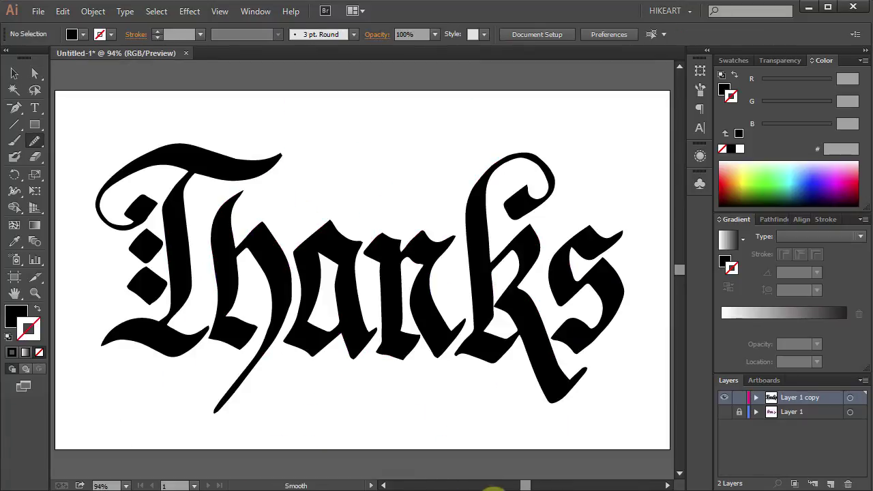
pyautogui.click(34, 71)
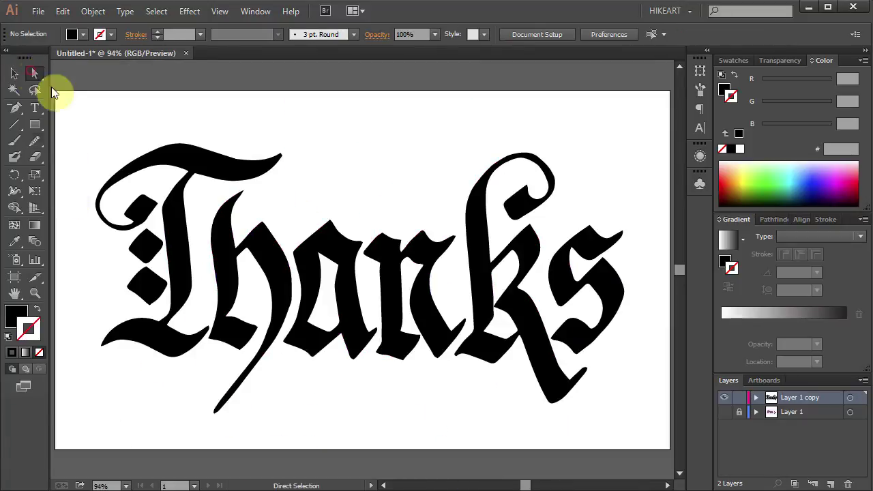
pyautogui.click(173, 225)
pyautogui.keyDown('shift'); pyautogui.click(139, 250); pyautogui.keyUp('shift')
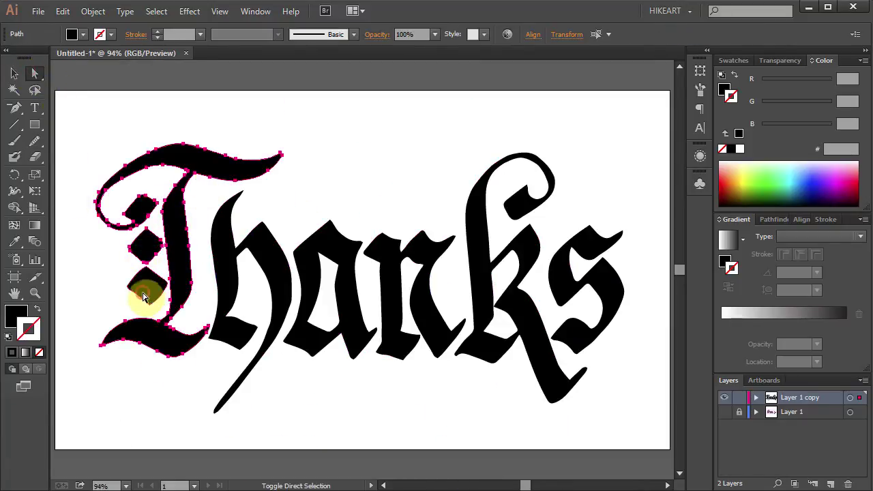
pyautogui.click(15, 313)
pyautogui.click(744, 62)
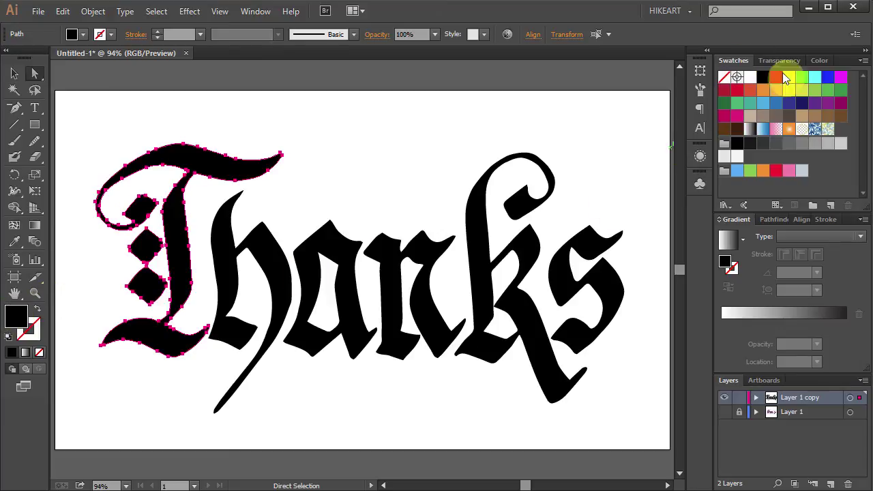
pyautogui.click(827, 82)
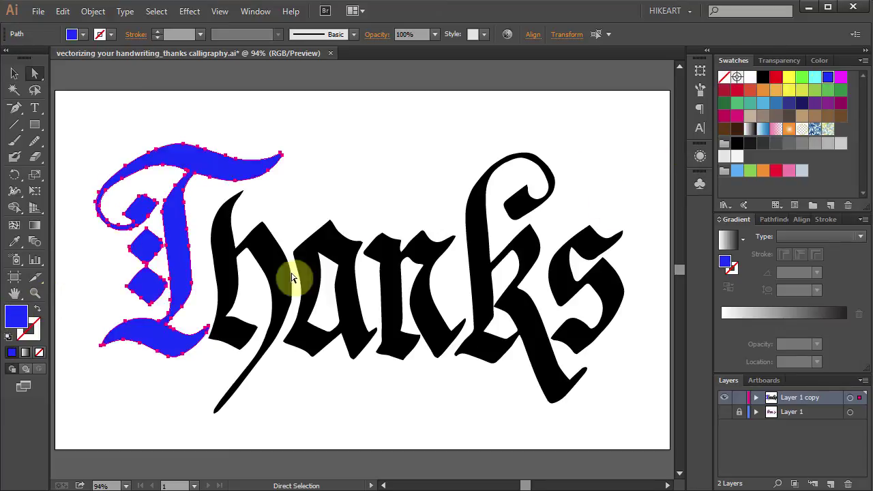
# Fill the h red, n yellow, k green and s purple, leaving the a black.
pyautogui.click(287, 273)
pyautogui.click(736, 89)
pyautogui.click(346, 259)
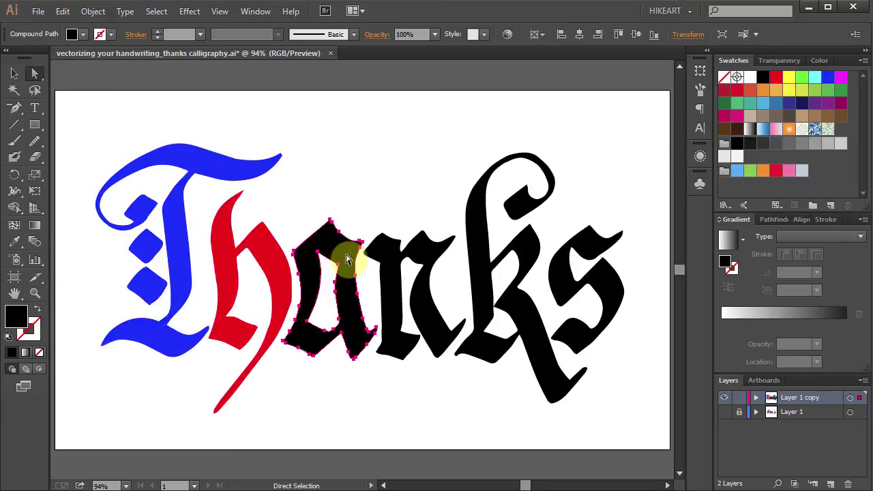
pyautogui.click(430, 293)
pyautogui.click(788, 90)
pyautogui.click(491, 287)
pyautogui.click(840, 90)
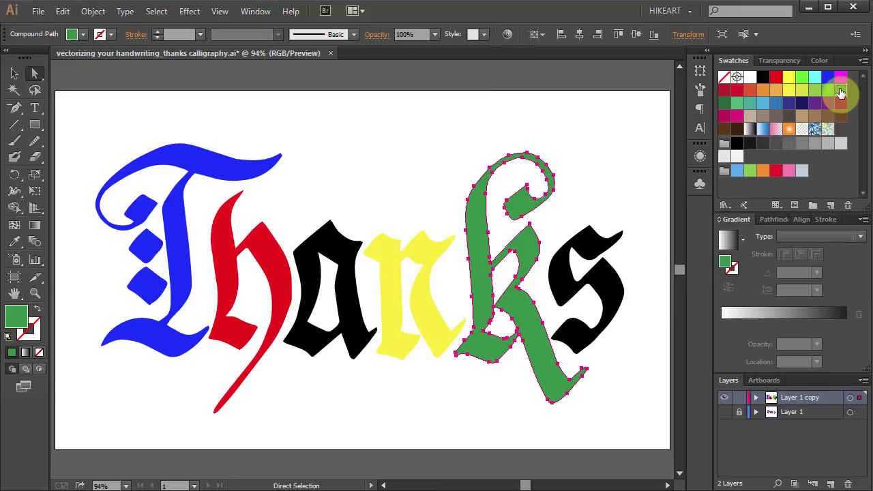
pyautogui.click(587, 286)
pyautogui.click(827, 102)
# Give the yellow n a black outline stroke.
pyautogui.click(619, 339)
pyautogui.click(439, 326)
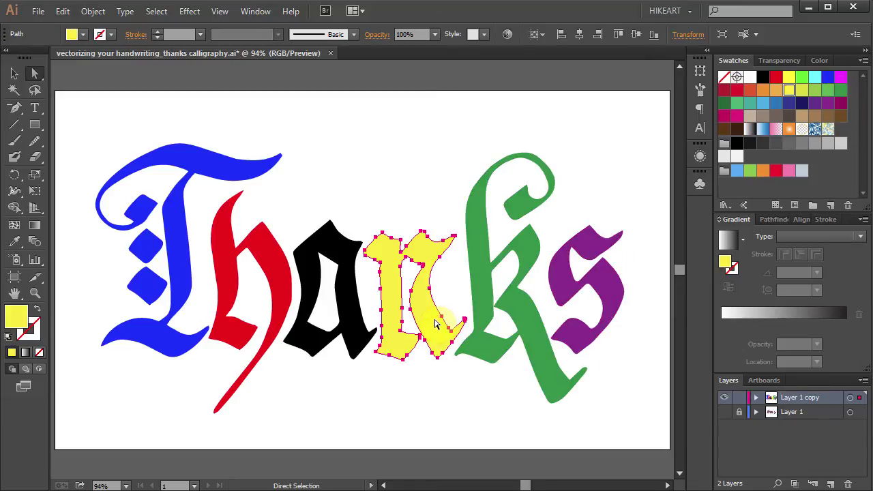
pyautogui.click(34, 334)
pyautogui.click(731, 149)
pyautogui.click(665, 462)
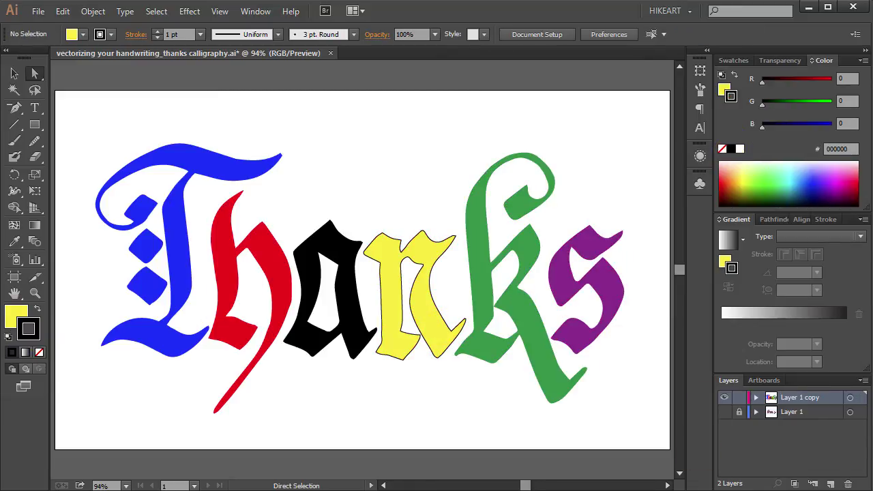